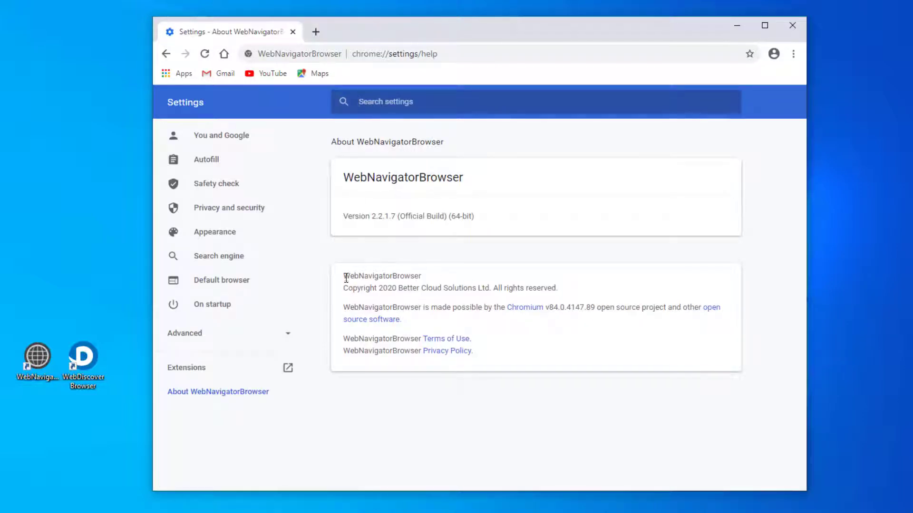
- Search for 'test' from a new WebNavigatorBrowser tab
left_click_drag(345, 275, 412, 320)
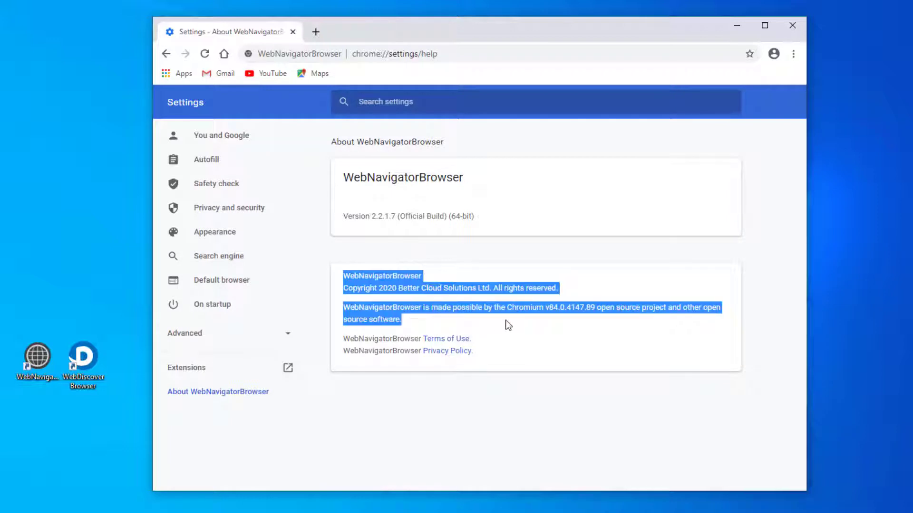
left_click(518, 319)
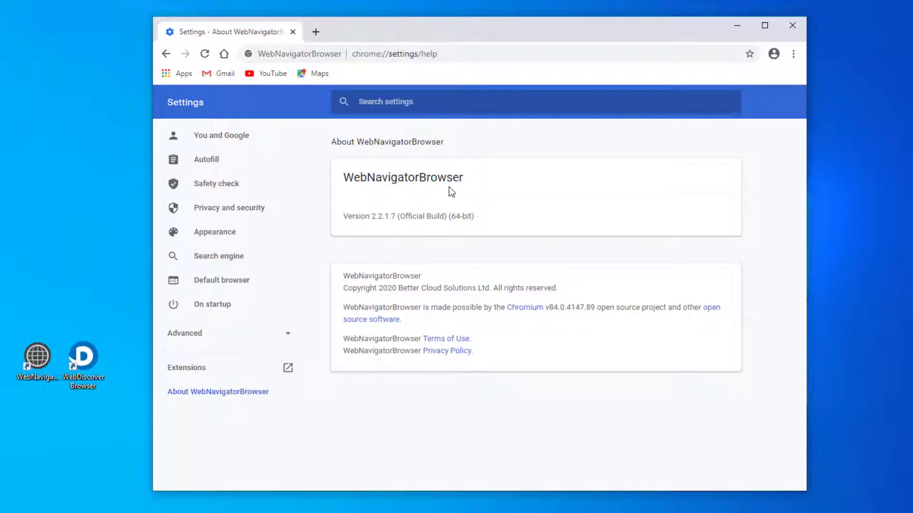
left_click(318, 33)
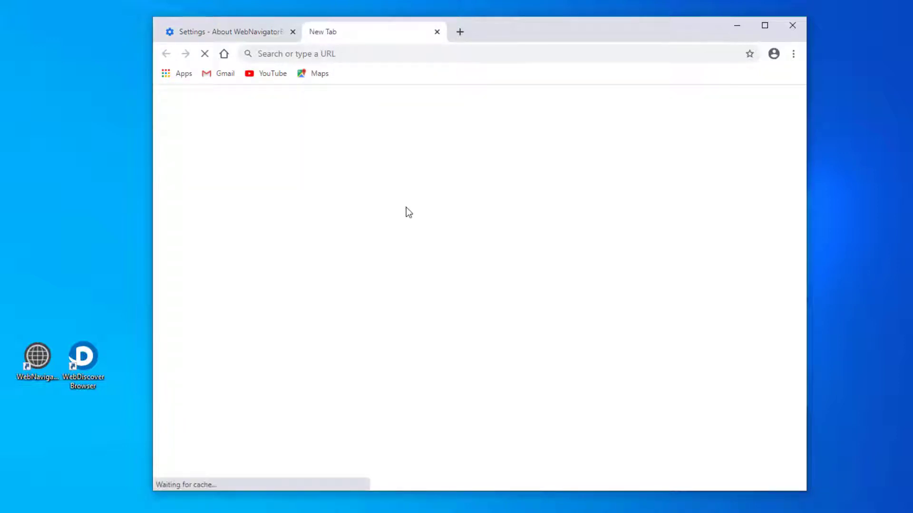
type("test")
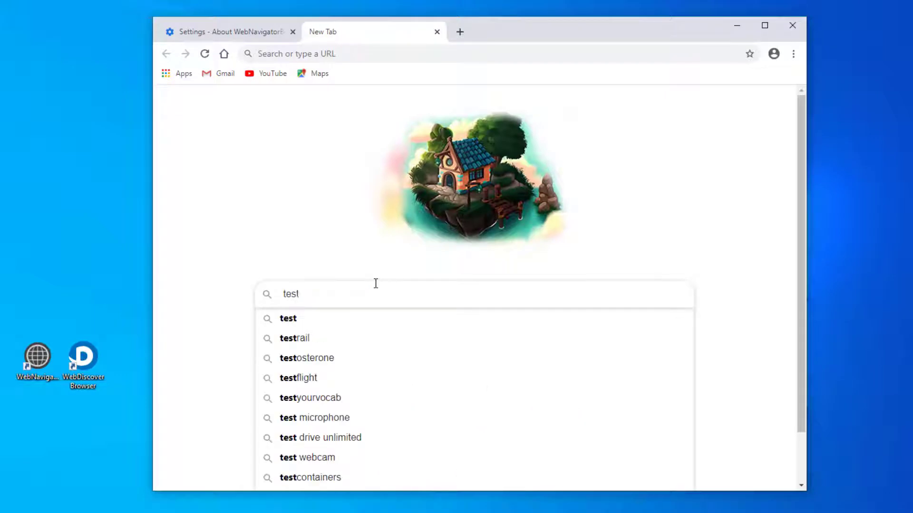
key("Return")
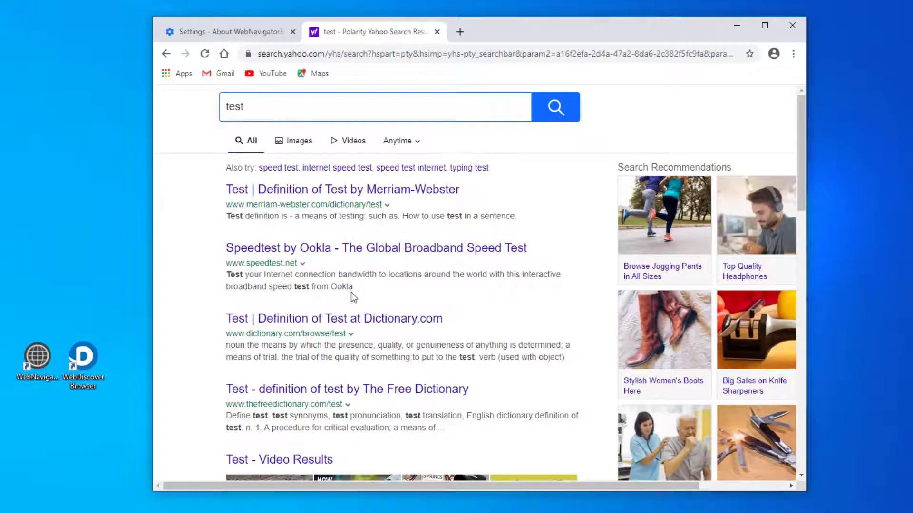
- Check the Yahoo search results, then close both tabs to shut WebNavigatorBrowser
scroll(351, 293, "down", 5)
scroll(351, 292, "up", 5)
scroll(351, 291, "down", 5)
scroll(351, 292, "up", 4)
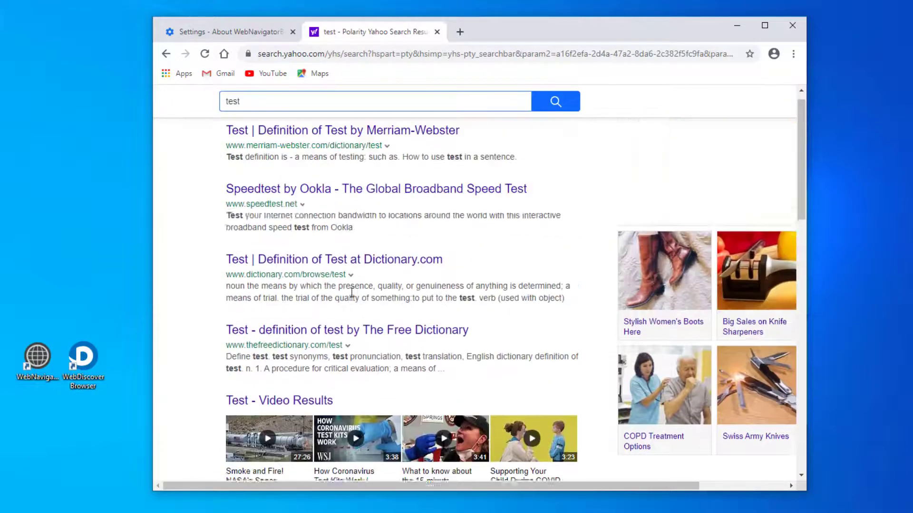
scroll(352, 293, "up", 1)
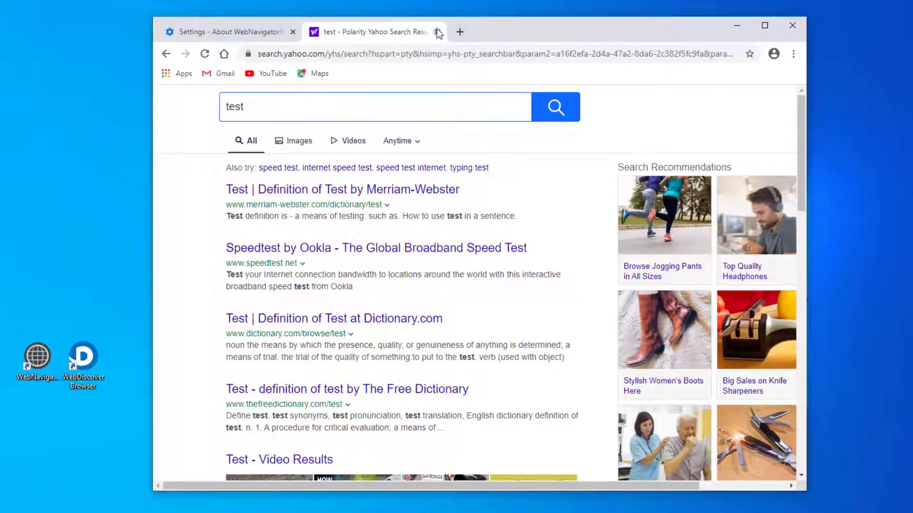
left_click(438, 32)
left_click(292, 32)
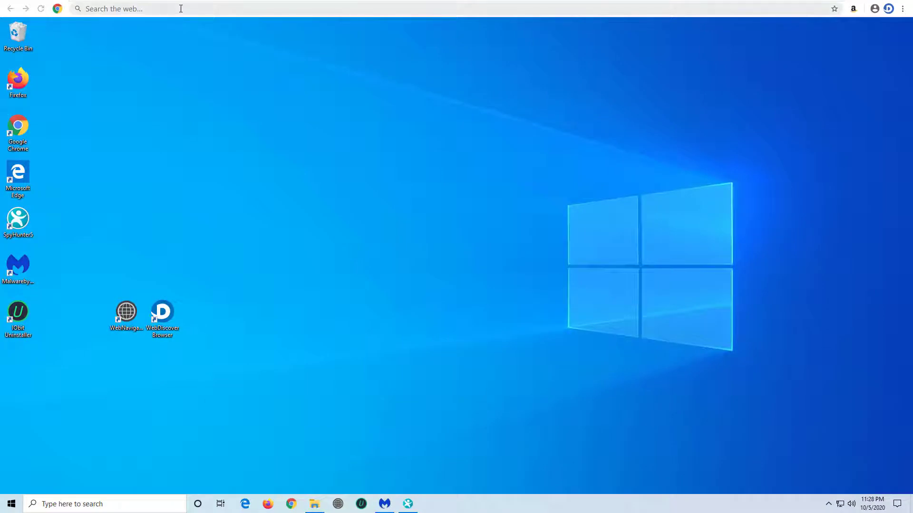
- Search 'test' from a new WebDiscover Browser tab, which offers WebDiscover by Bing suggestions
left_click(156, 8)
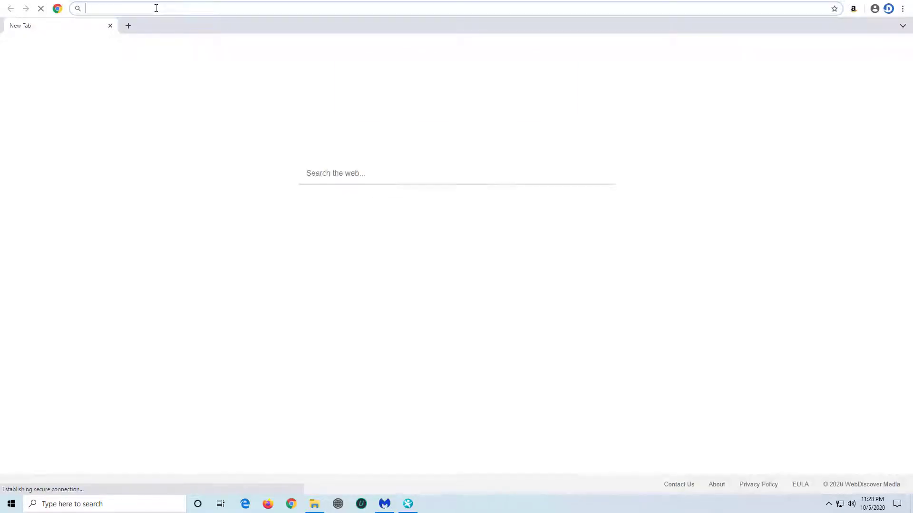
type("test")
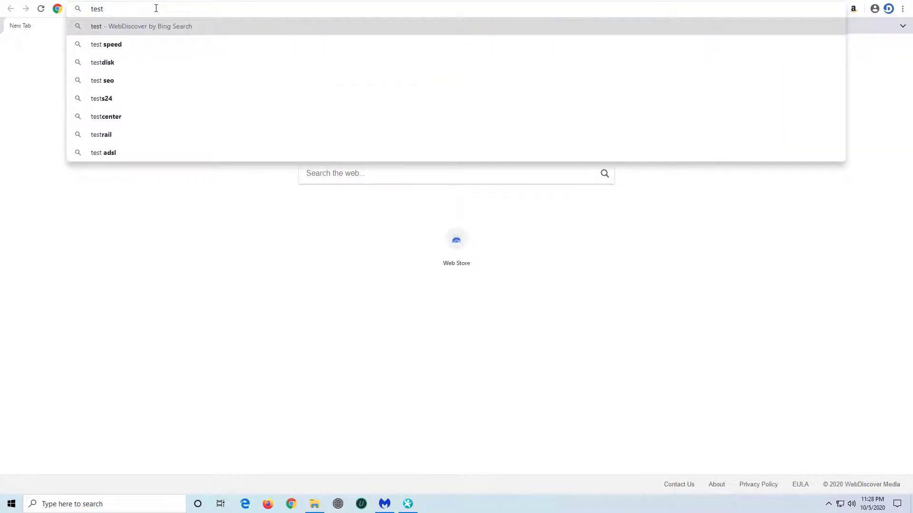
key("Return")
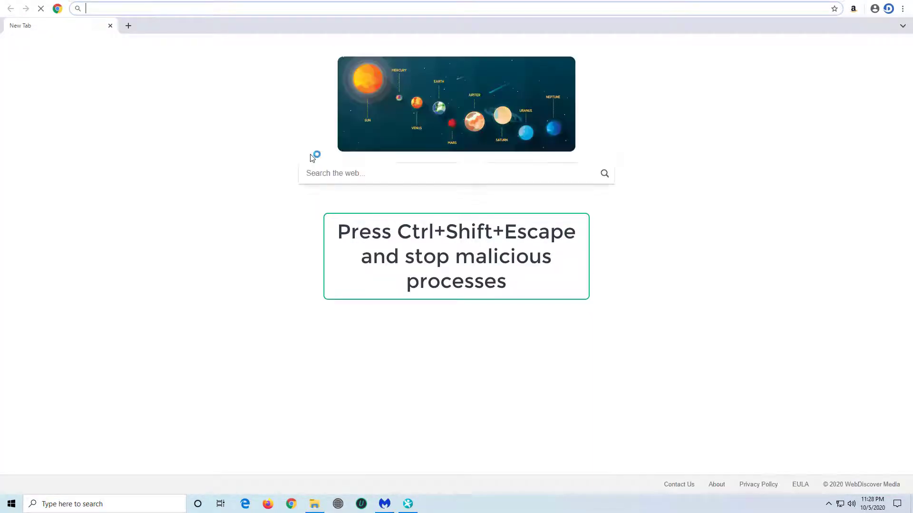
- End the WebDiscover Browser (32 bit) task in Task Manager, then close Task Manager
key("ctrl+shift+Escape")
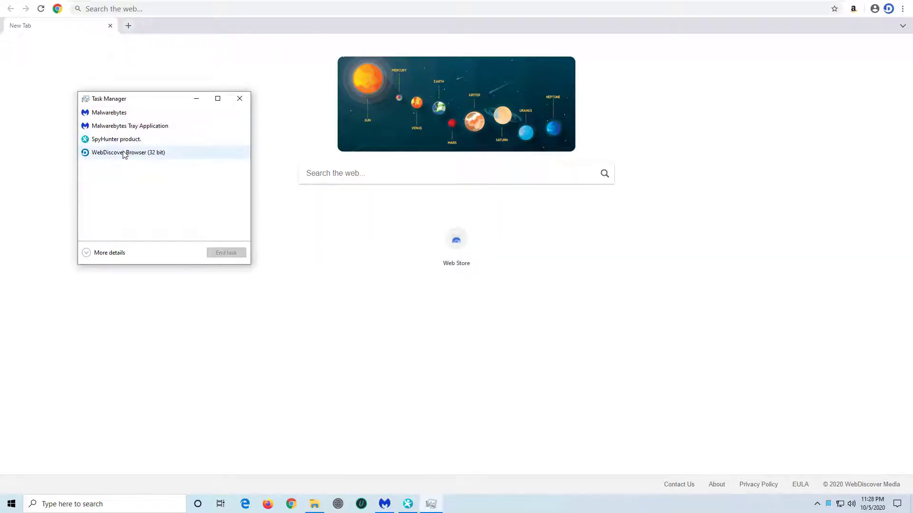
left_click(125, 153)
left_click(218, 253)
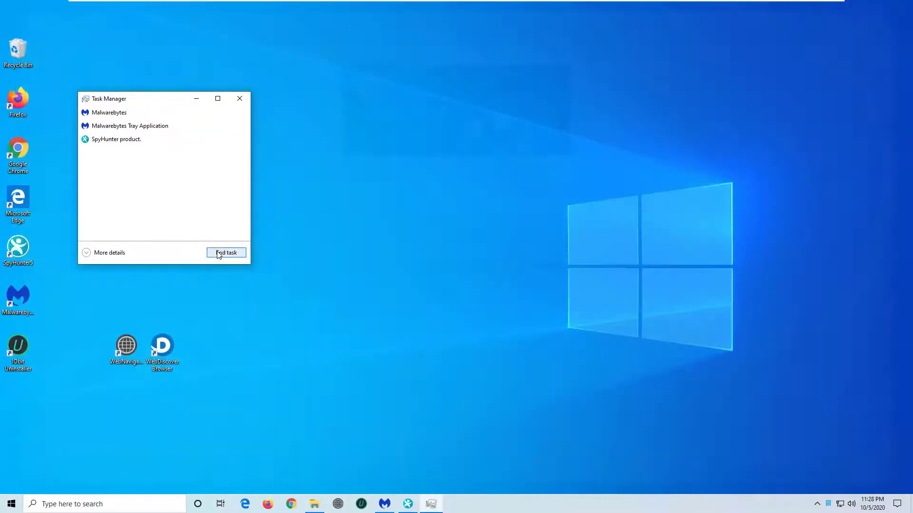
left_click(240, 99)
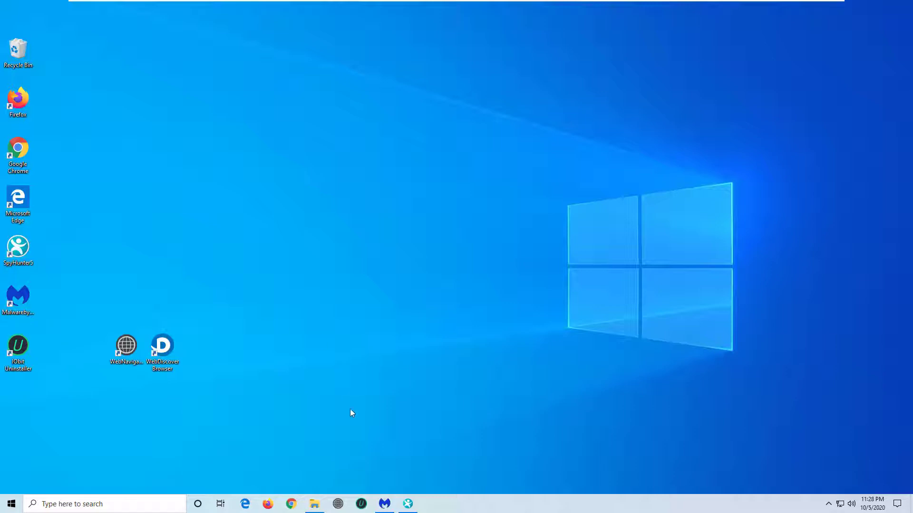
- Review Malwarebytes' 310 Threat Scan detections, then minimize the SpyHunter 5 window
left_click(385, 504)
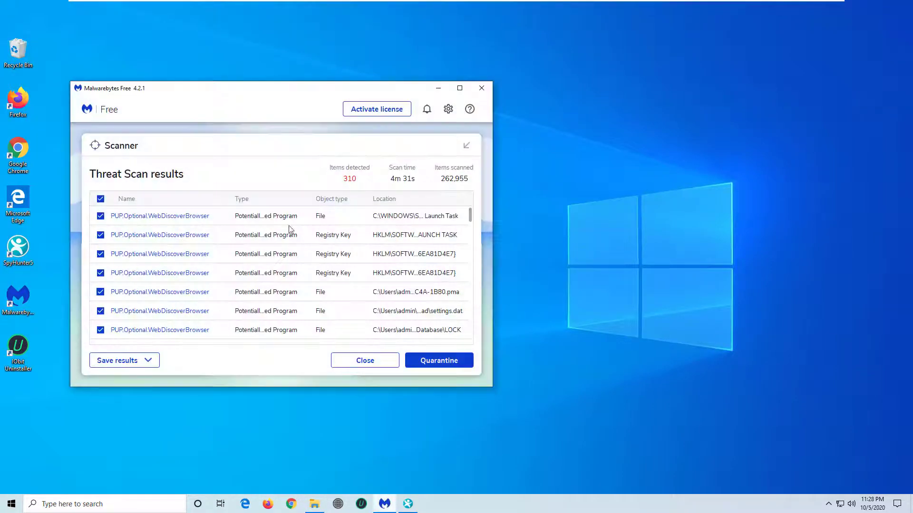
left_click(414, 499)
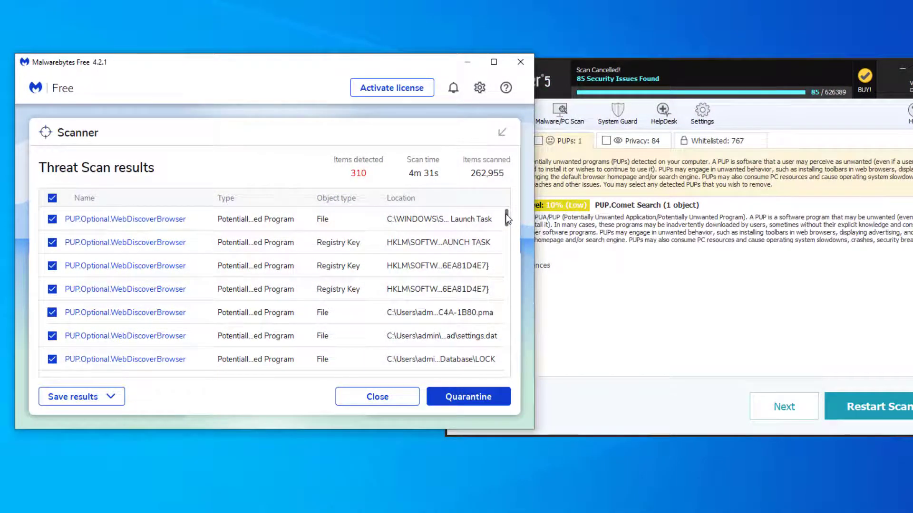
scroll(505, 228, "down", 3)
scroll(503, 280, "down", 6)
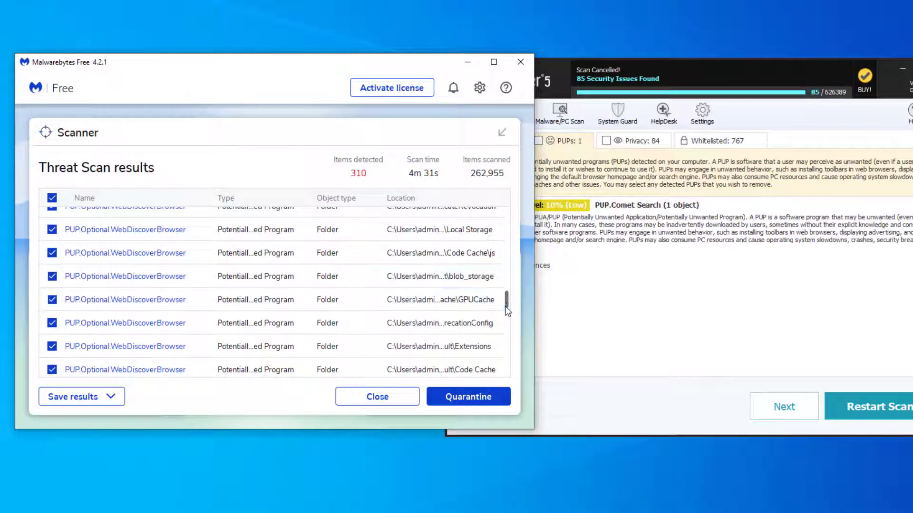
scroll(507, 306, "down", 10)
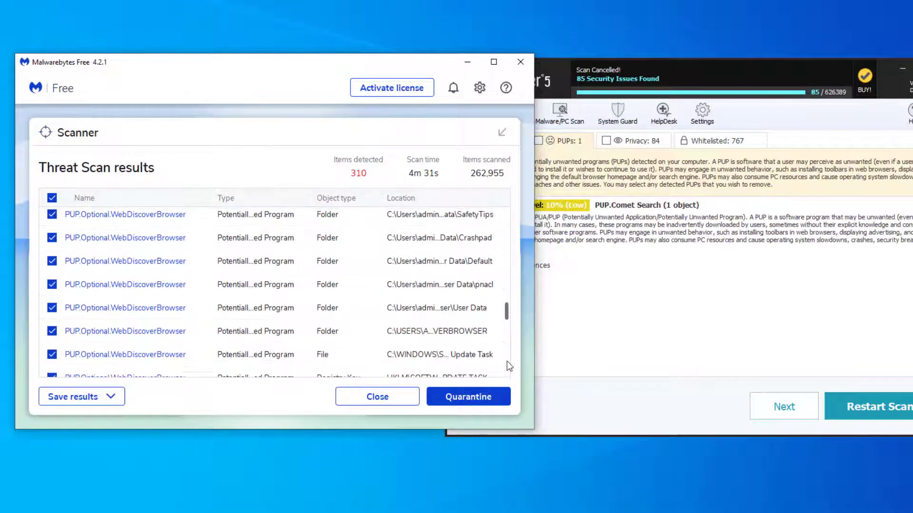
scroll(506, 365, "down", 10)
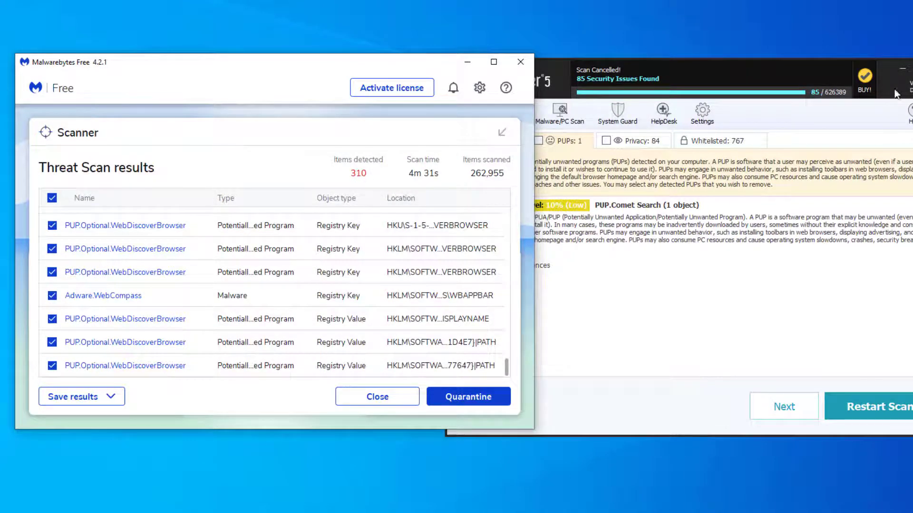
left_click(547, 81)
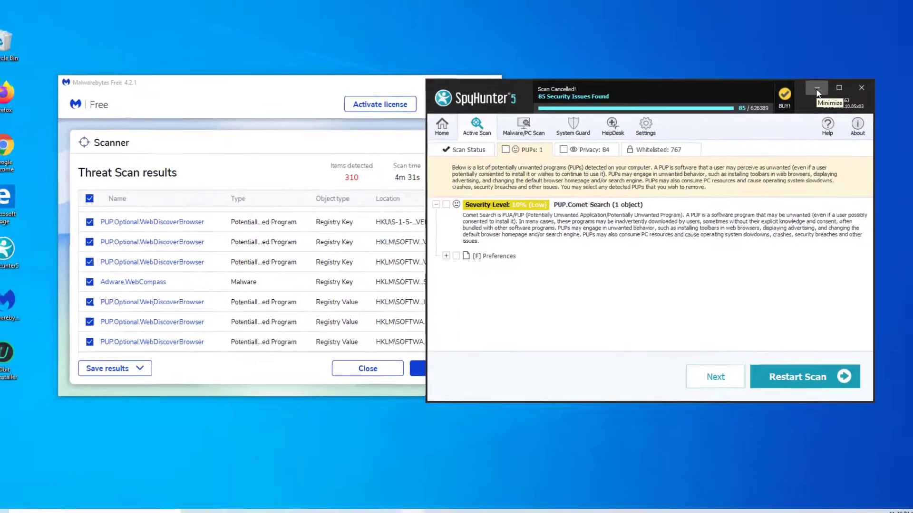
left_click(817, 89)
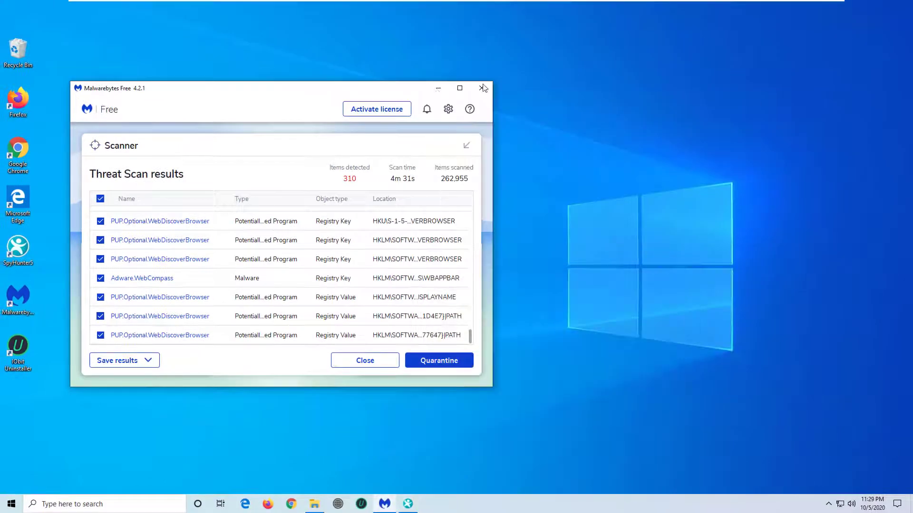
- Select WebNavigatorBrowser and WebDiscover Browser (529.1 MB total) for uninstalling in IObit Uninstaller
left_click(438, 90)
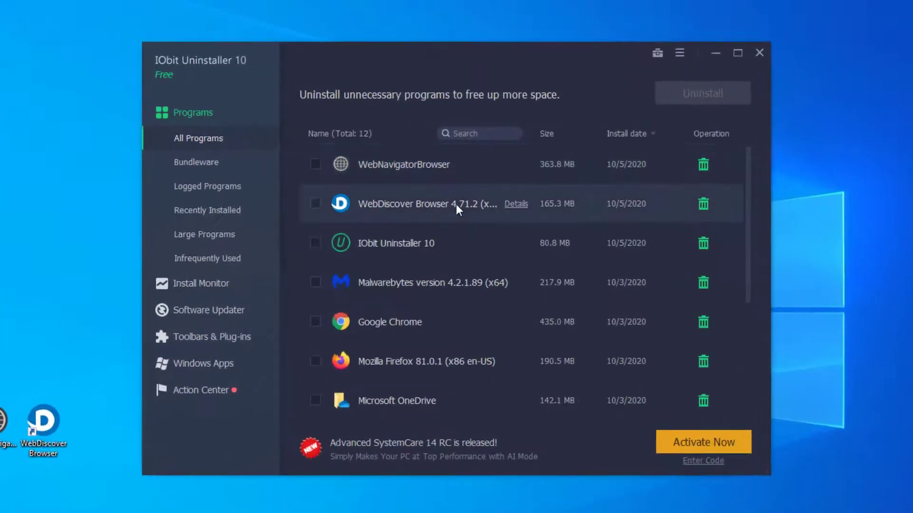
left_click(314, 165)
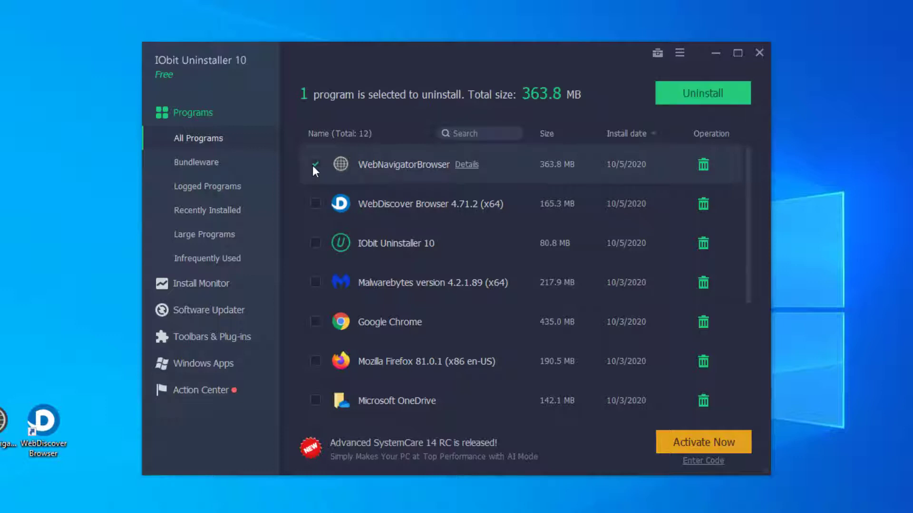
left_click(315, 203)
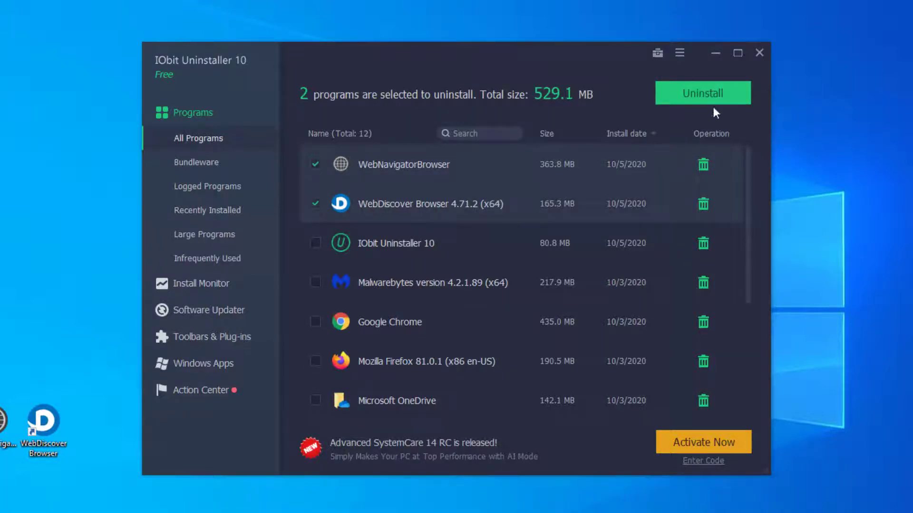
left_click(675, 90)
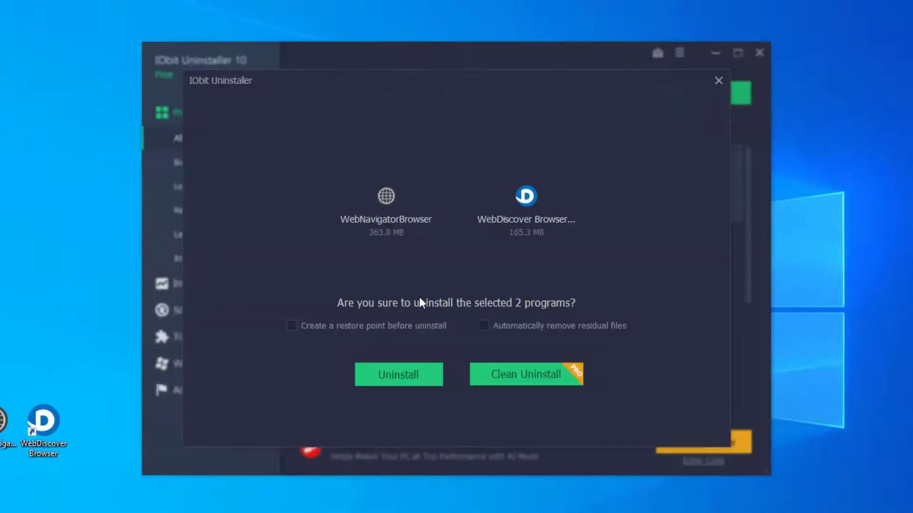
- Confirm uninstalling both browsers, including WebNavigatorBrowser's browsing data
left_click(393, 376)
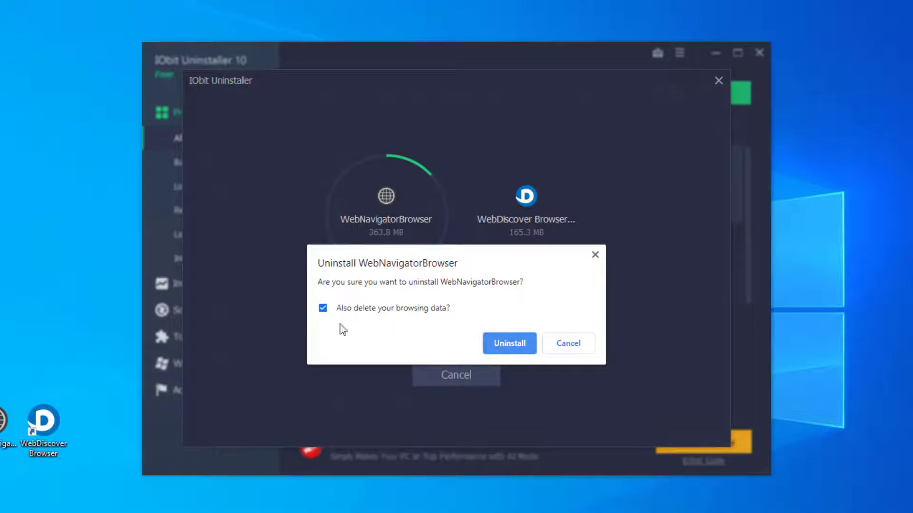
left_click(509, 343)
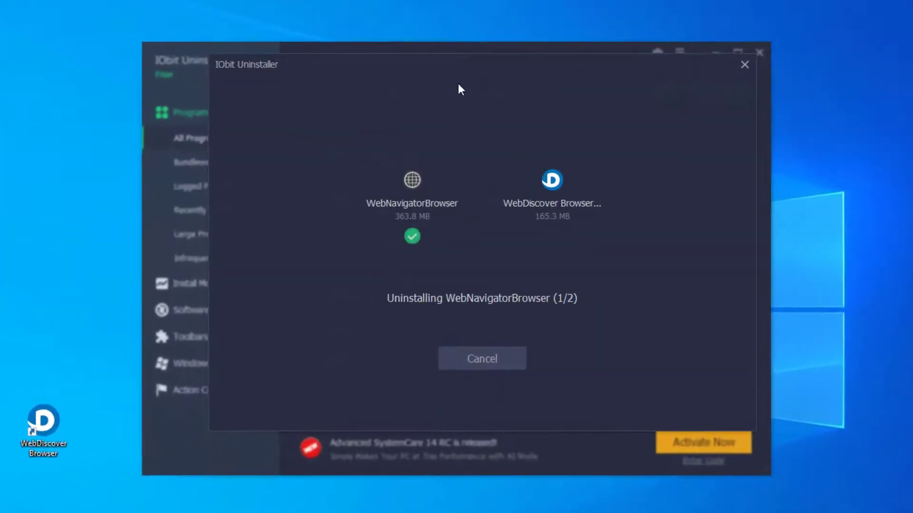
left_click_drag(447, 73, 425, 89)
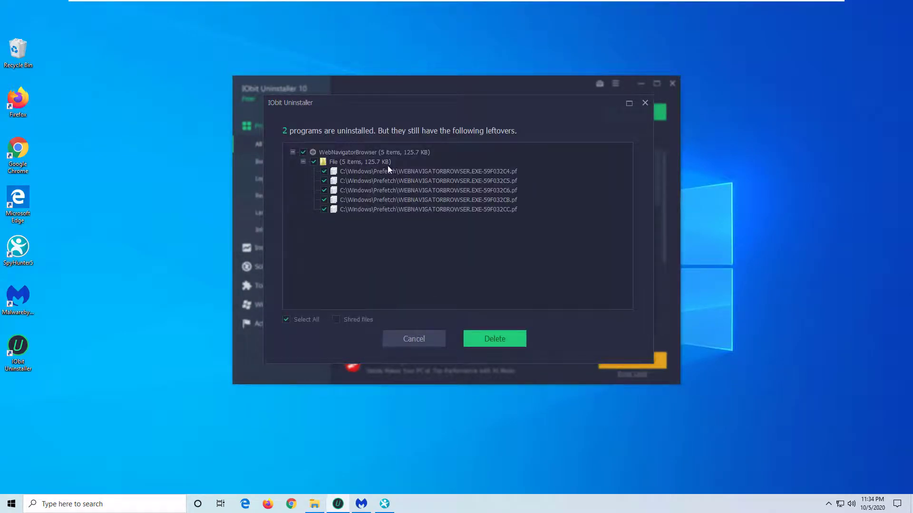
- Delete the leftover files (529.3 MB removed) and close IObit Uninstaller
left_click(503, 342)
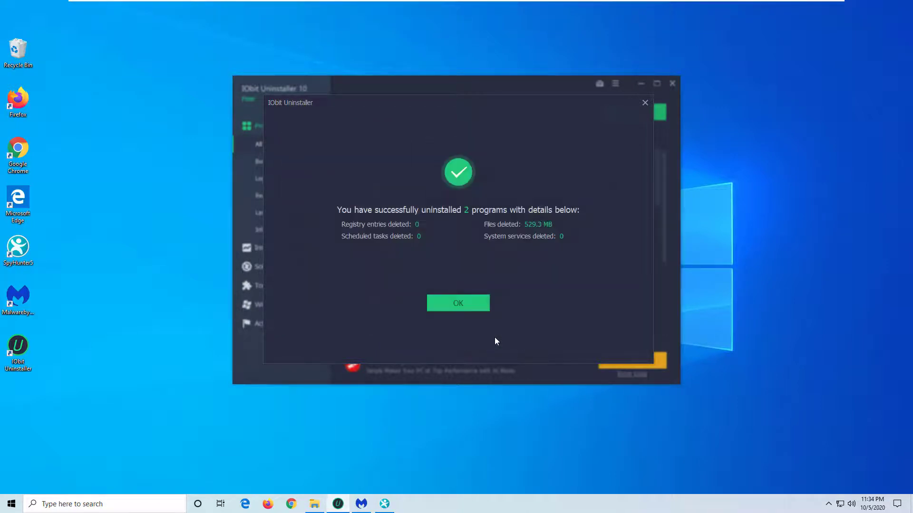
left_click(453, 301)
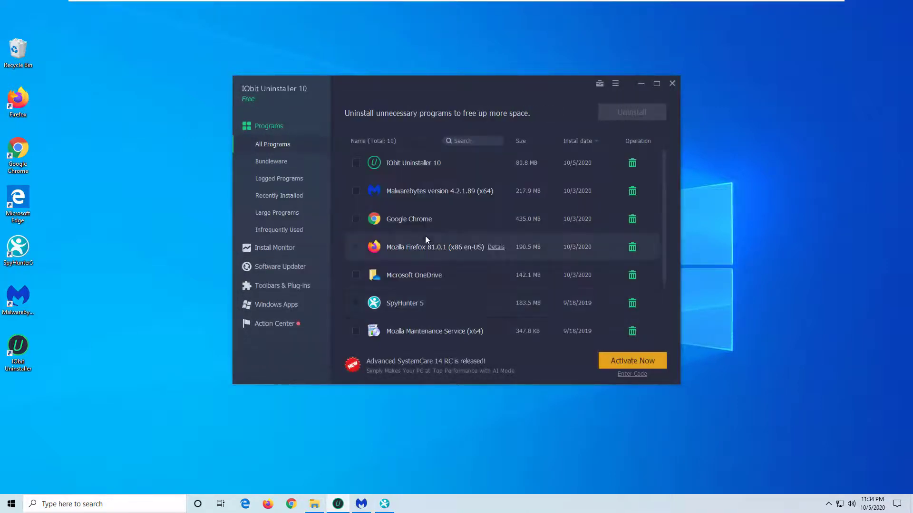
left_click(671, 85)
- Refresh the desktop and launch Google Chrome
right_click(285, 157)
left_click(317, 182)
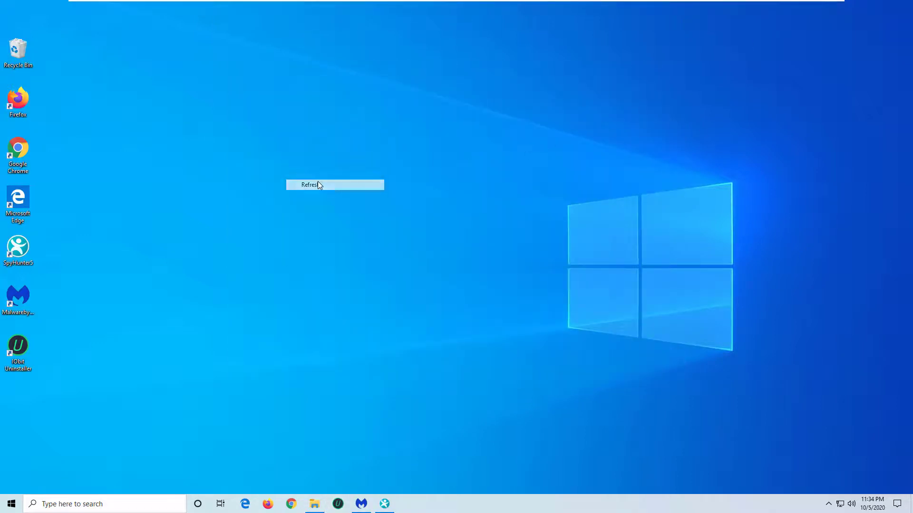
double_click(21, 146)
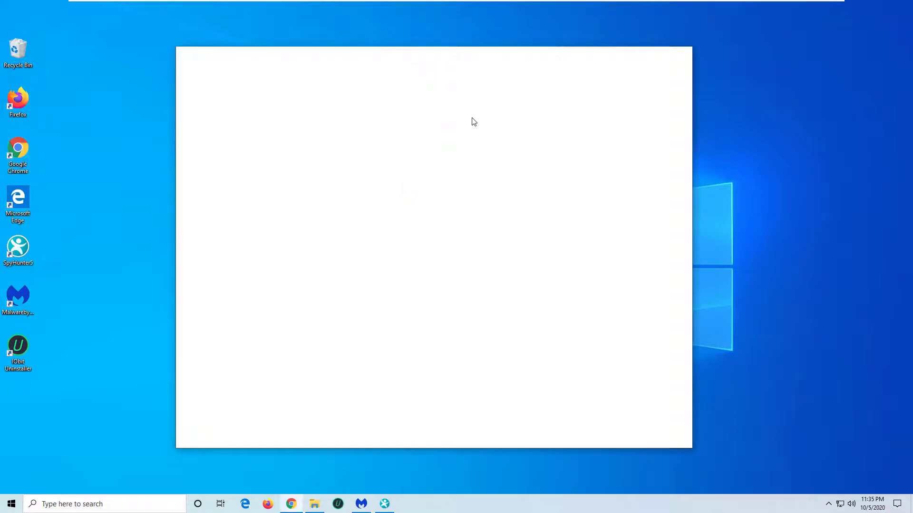
- Reset Chrome's settings to original defaults under Advanced > Reset and clean up
left_click(721, 70)
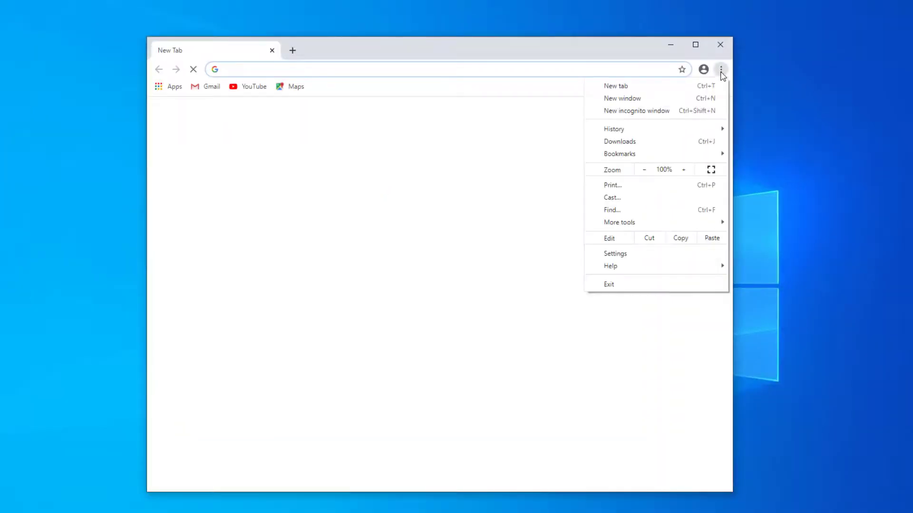
left_click(615, 257)
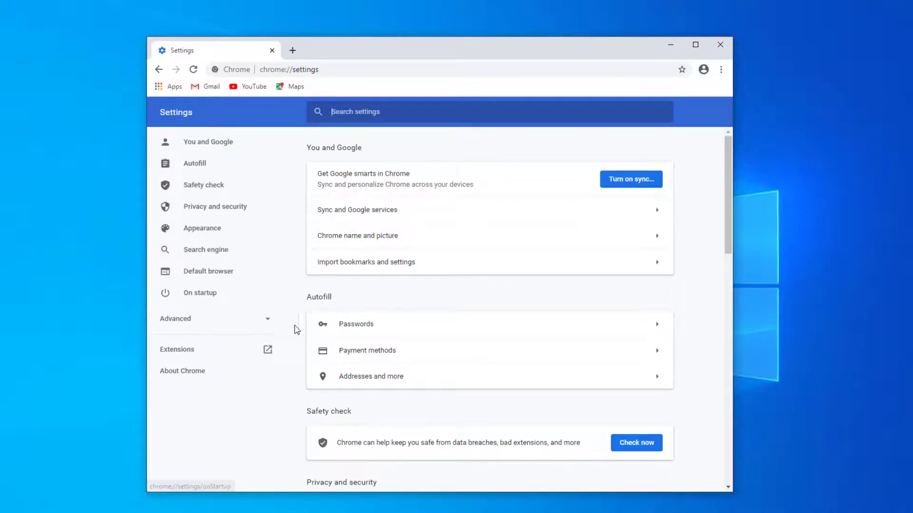
left_click(223, 323)
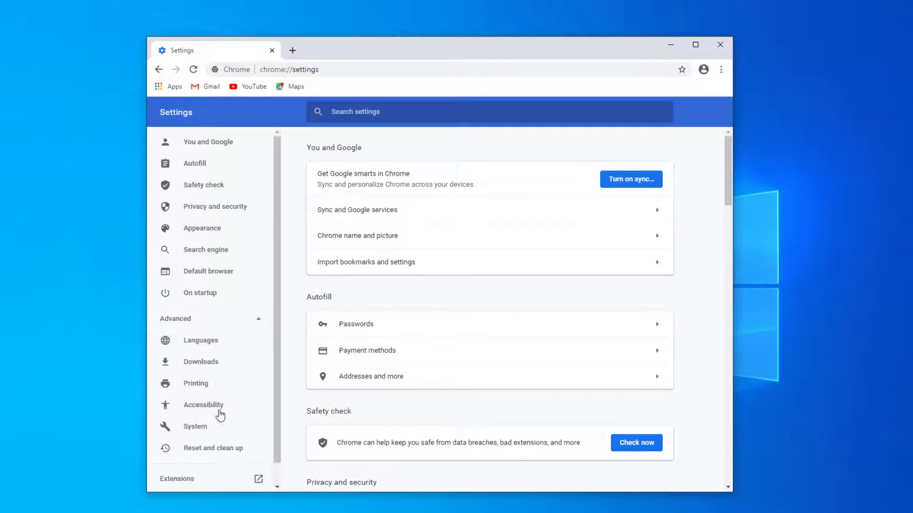
left_click(217, 450)
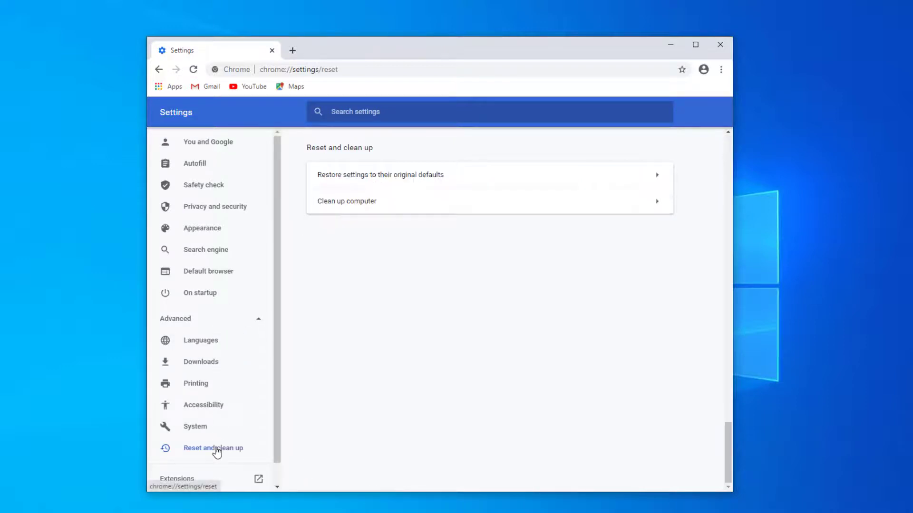
left_click(624, 186)
left_click(538, 315)
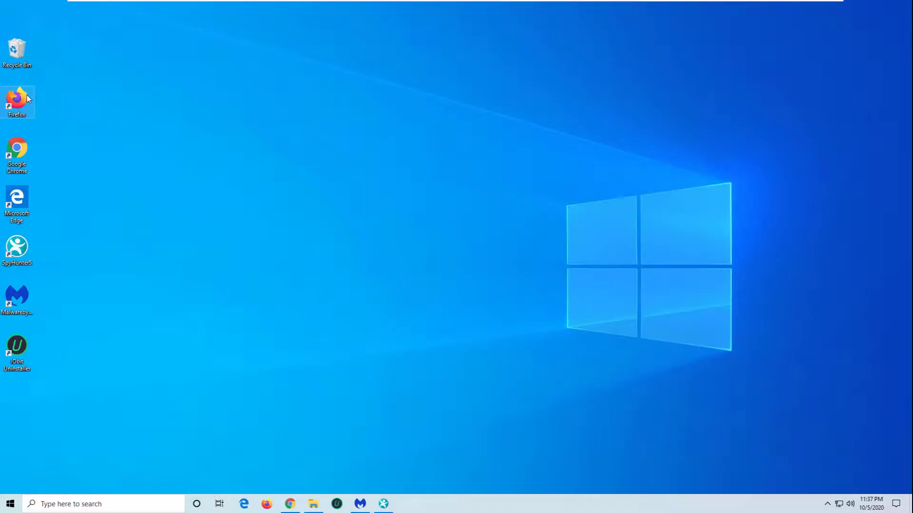
- Launch Firefox and go to Help > Troubleshooting Information
double_click(19, 99)
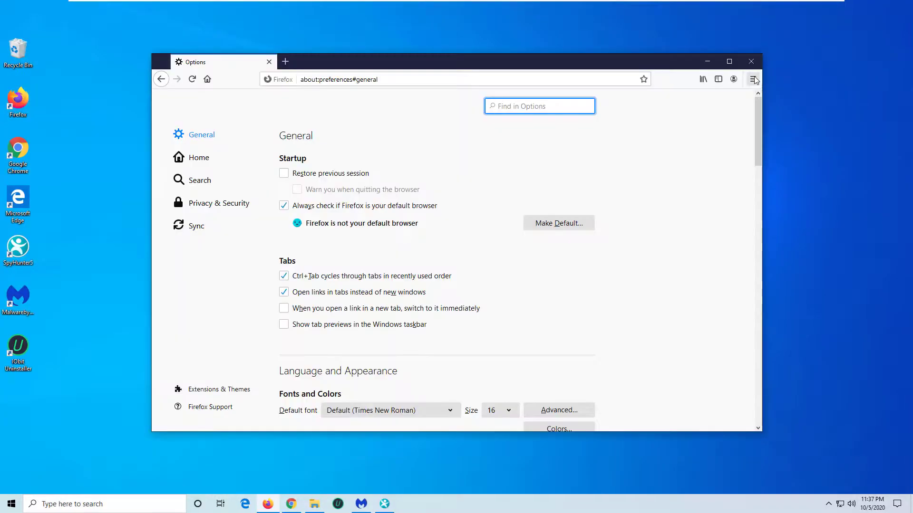
left_click(752, 79)
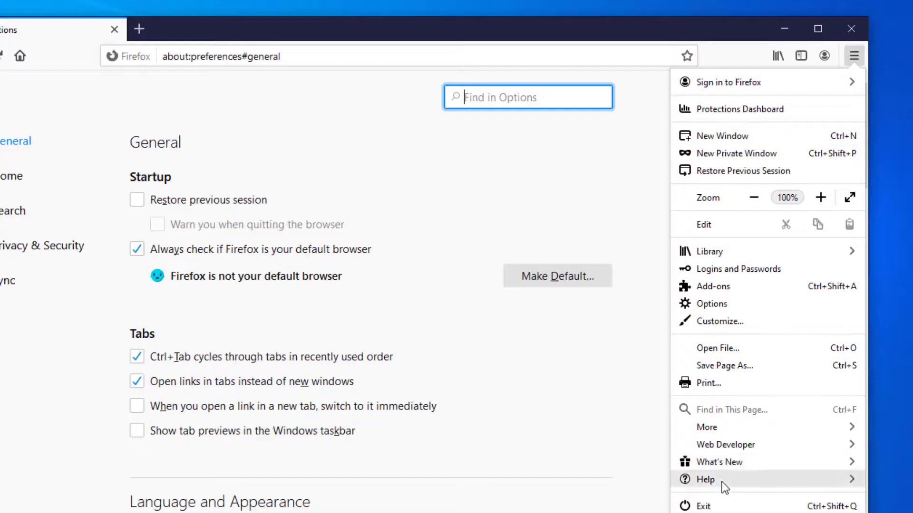
left_click(668, 356)
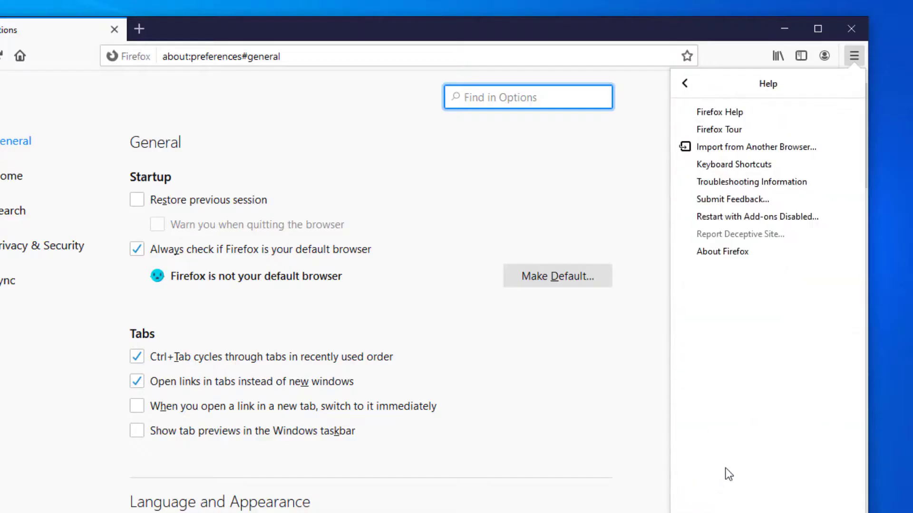
left_click(730, 181)
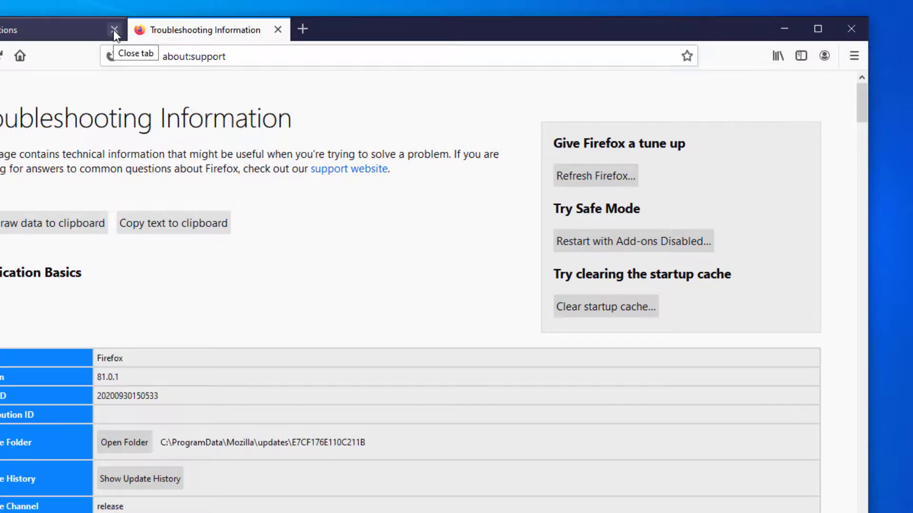
- Refresh Firefox, finish the profile import, and close it along with both tabs
left_click(590, 179)
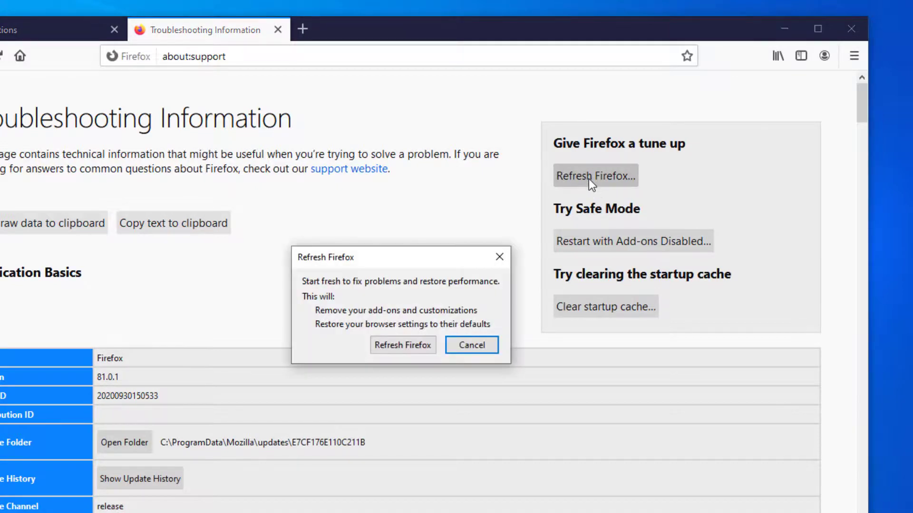
left_click(401, 344)
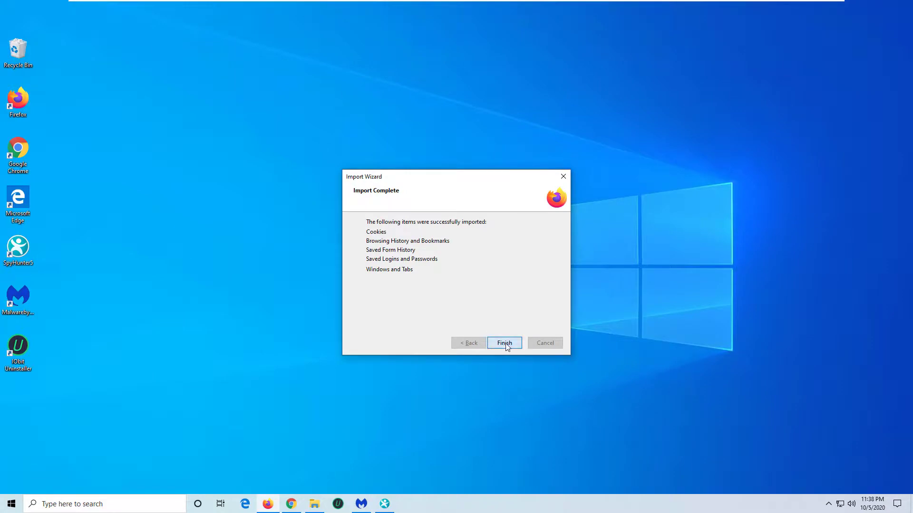
left_click(505, 344)
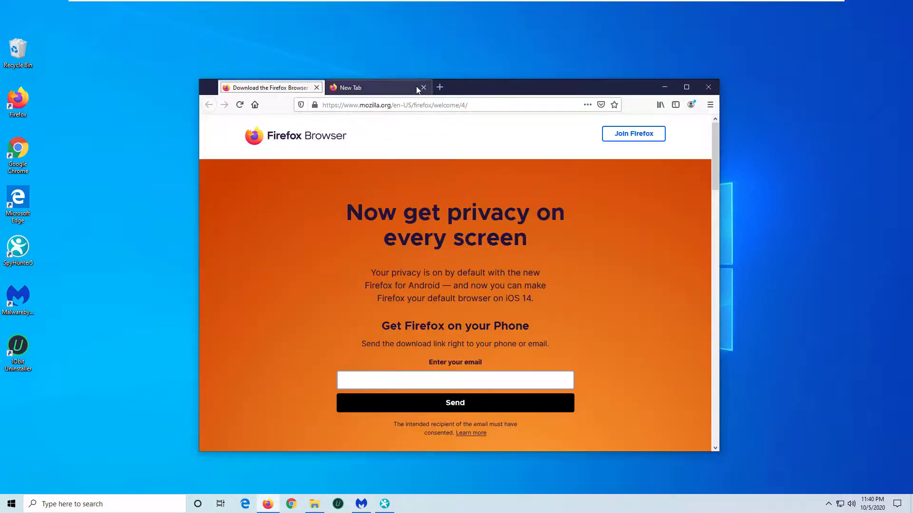
left_click(709, 87)
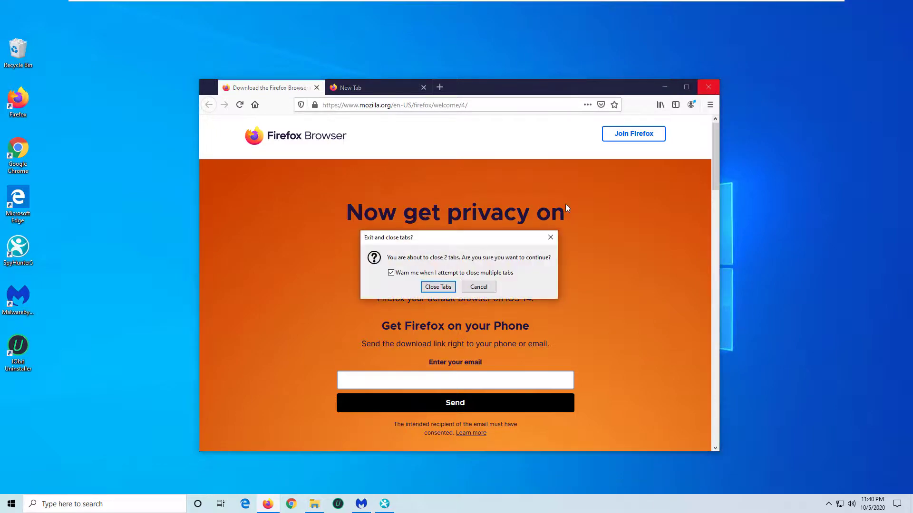
left_click(442, 288)
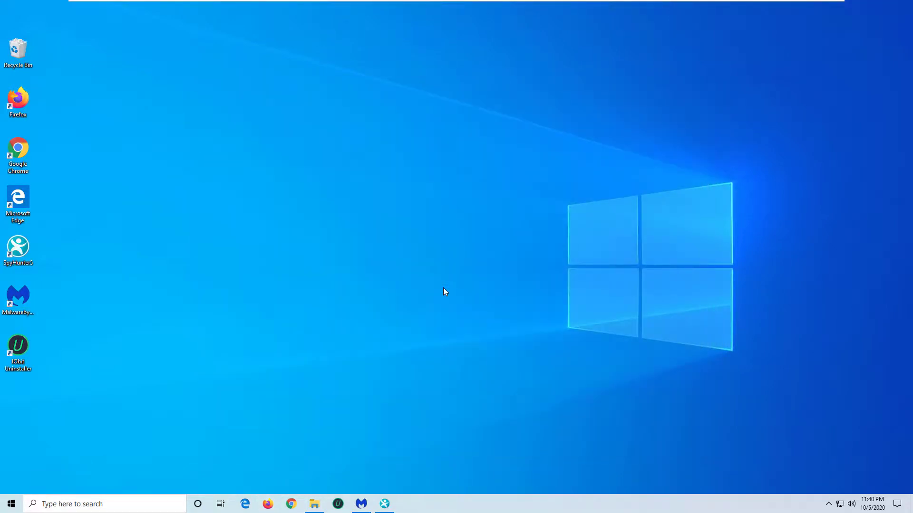
- Quarantine the Malwarebytes detections and decline restarting the computer now
left_click(362, 504)
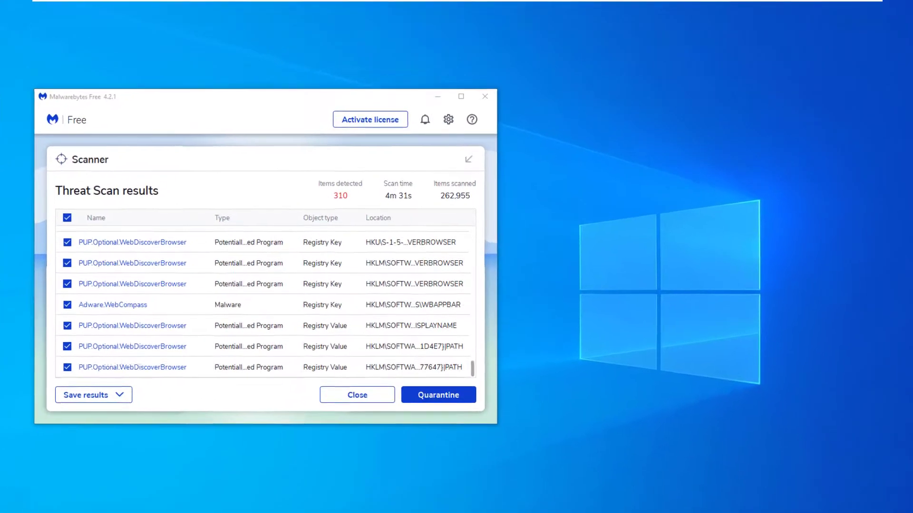
left_click(385, 504)
left_click(272, 103)
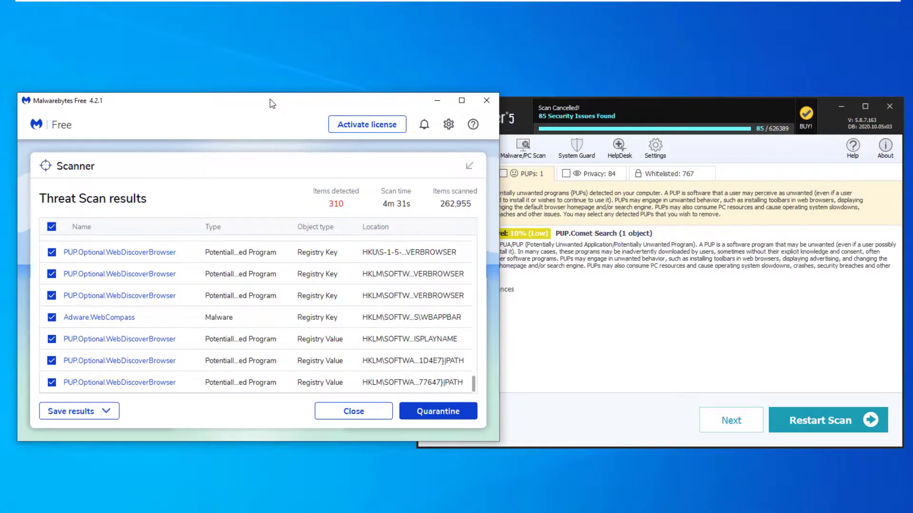
left_click(424, 414)
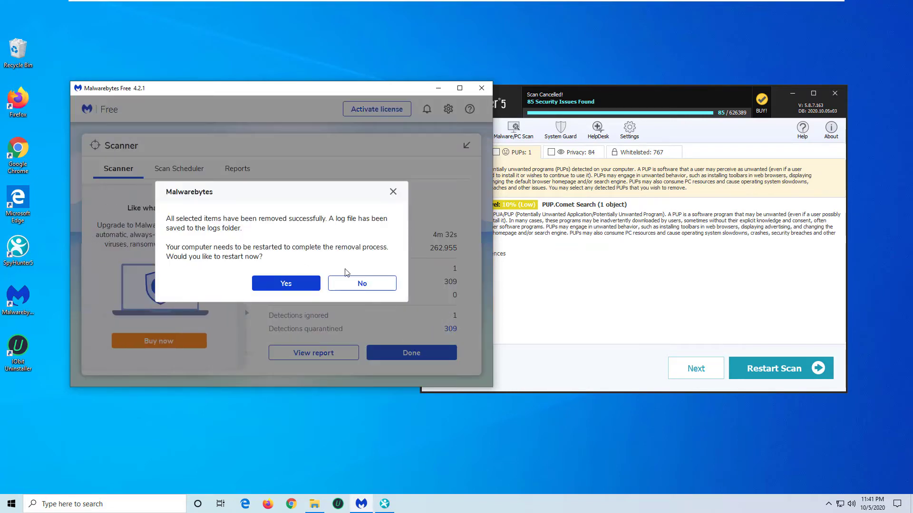
left_click(351, 284)
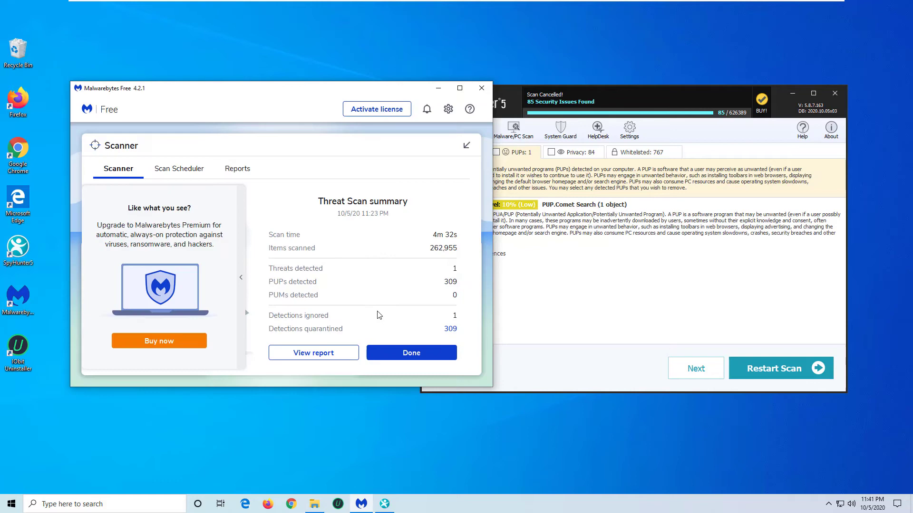
- Close the removal summary and minimize Malwarebytes and SpyHunter
left_click(405, 355)
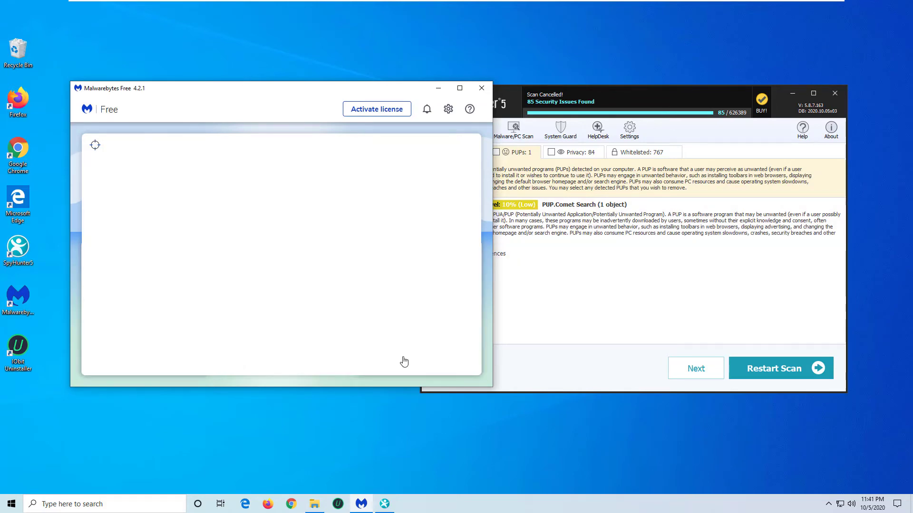
left_click(439, 89)
left_click(790, 93)
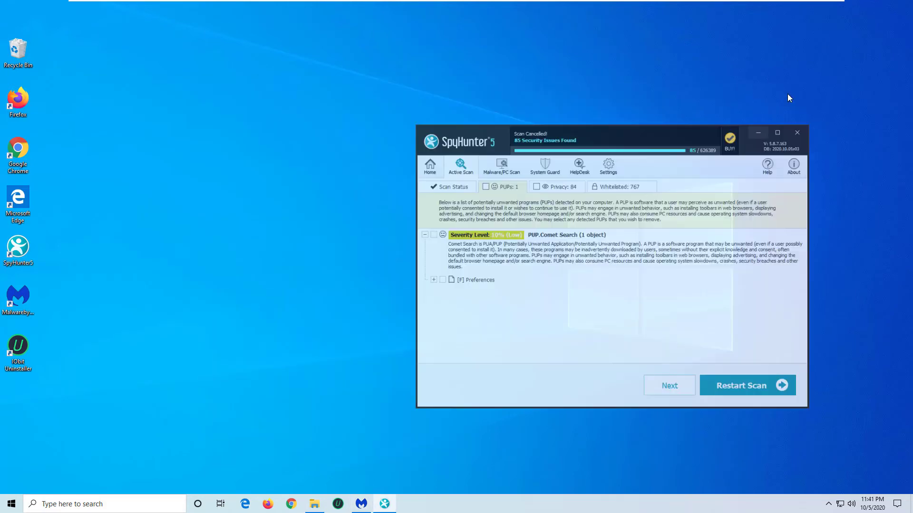